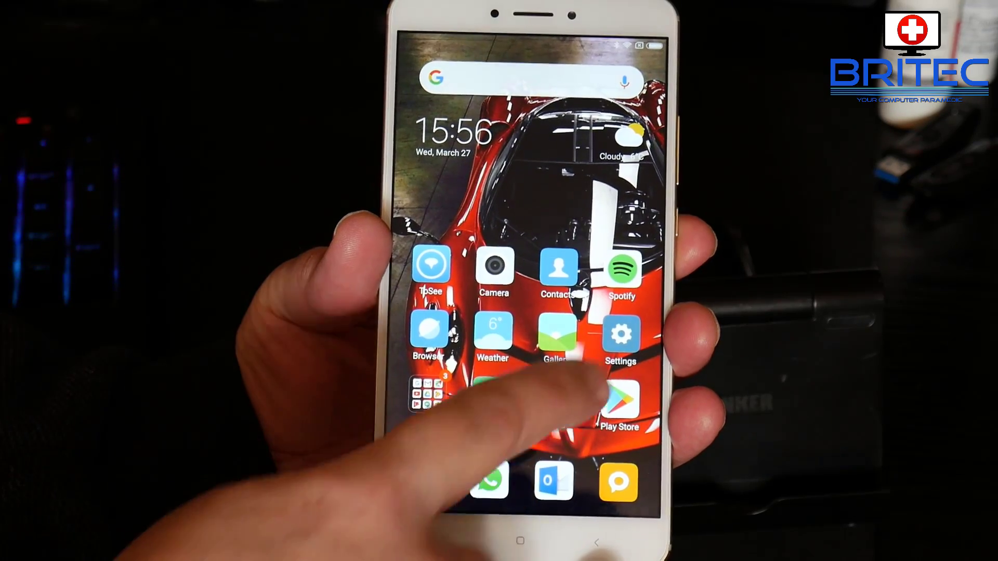
Open the phone's Bluetooth settings, showing Bluetooth on and the phone named Mi Phone
{"action": "left_click", "coordinate": [620, 330]}
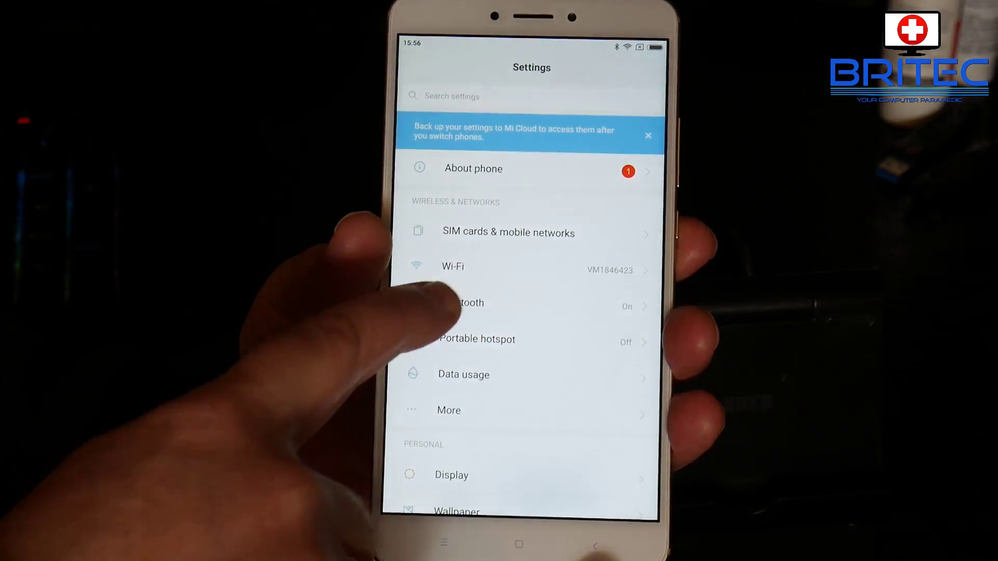
{"action": "left_click", "coordinate": [462, 300]}
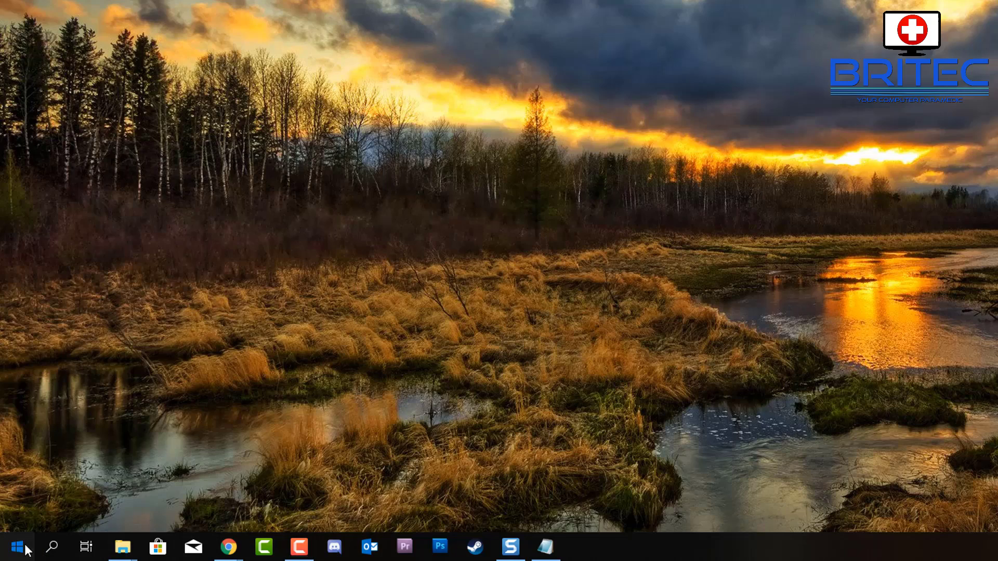
Open Devices > Bluetooth & other devices and review the known devices, including the paired Galaxy S9+
{"action": "left_click", "coordinate": [17, 546]}
{"action": "left_click", "coordinate": [18, 481]}
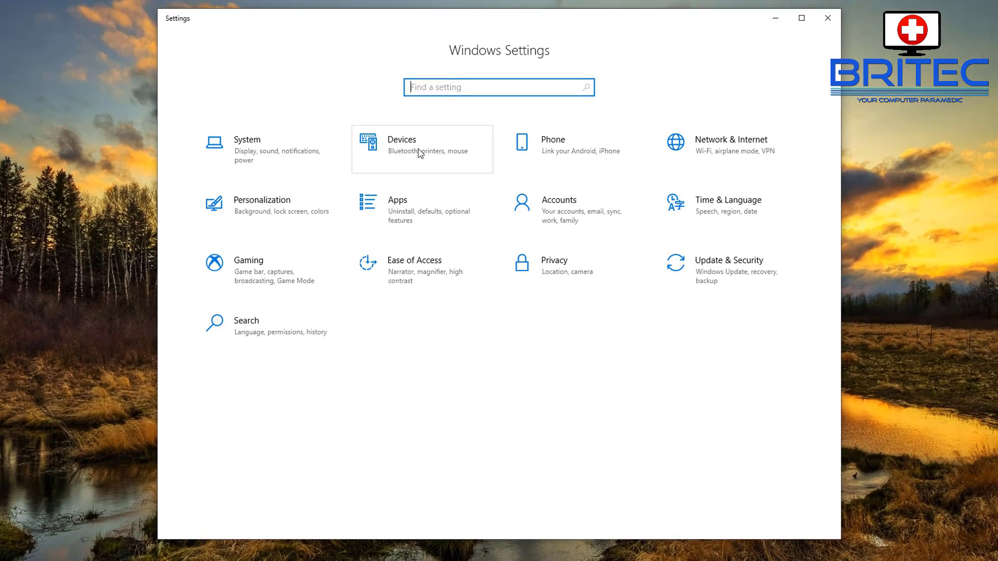
{"action": "left_click", "coordinate": [401, 157]}
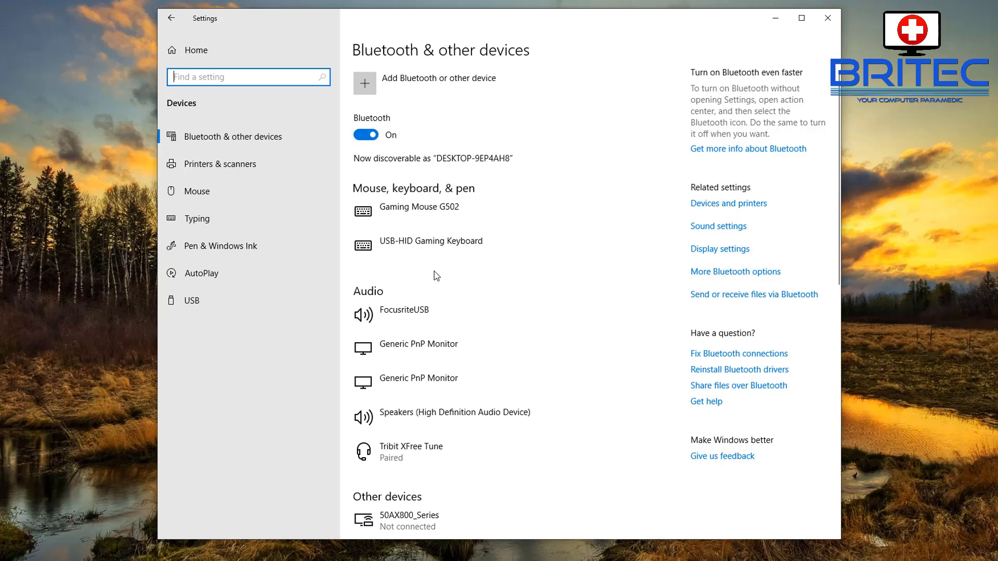
{"action": "scroll", "coordinate": [434, 276], "scroll_direction": "down", "scroll_amount": 8}
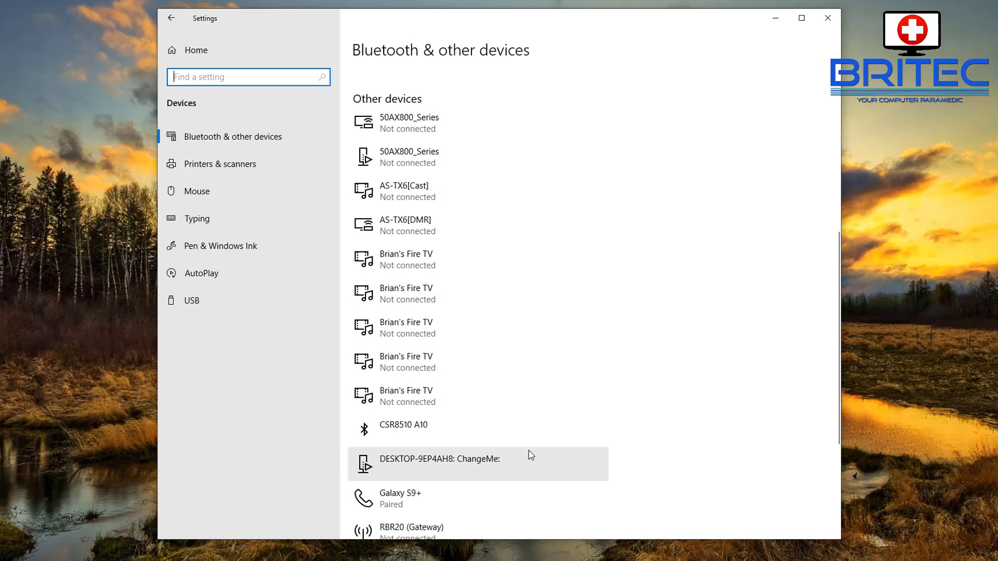
{"action": "scroll", "coordinate": [594, 418], "scroll_direction": "down", "scroll_amount": 2}
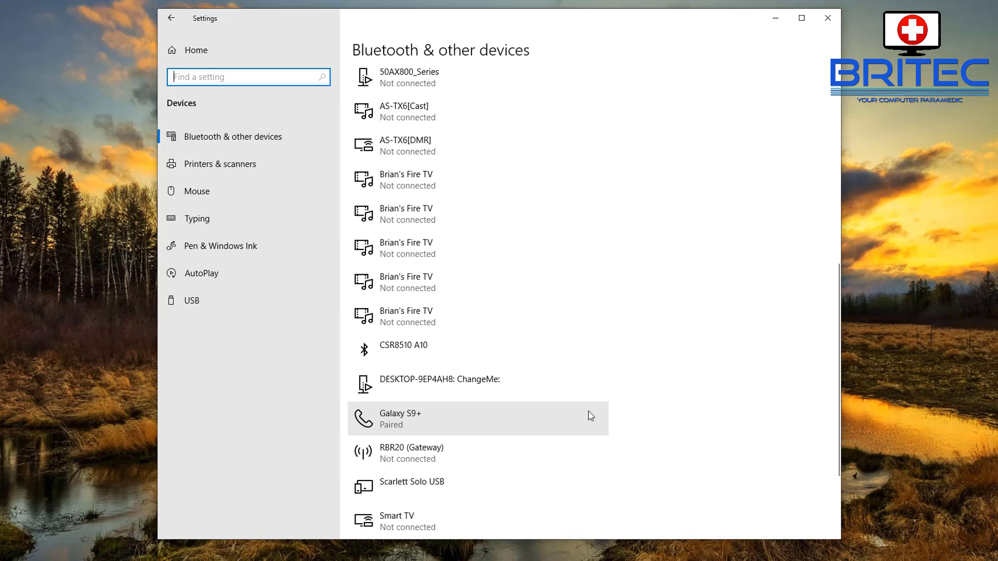
{"action": "scroll", "coordinate": [589, 411], "scroll_direction": "down", "scroll_amount": 2}
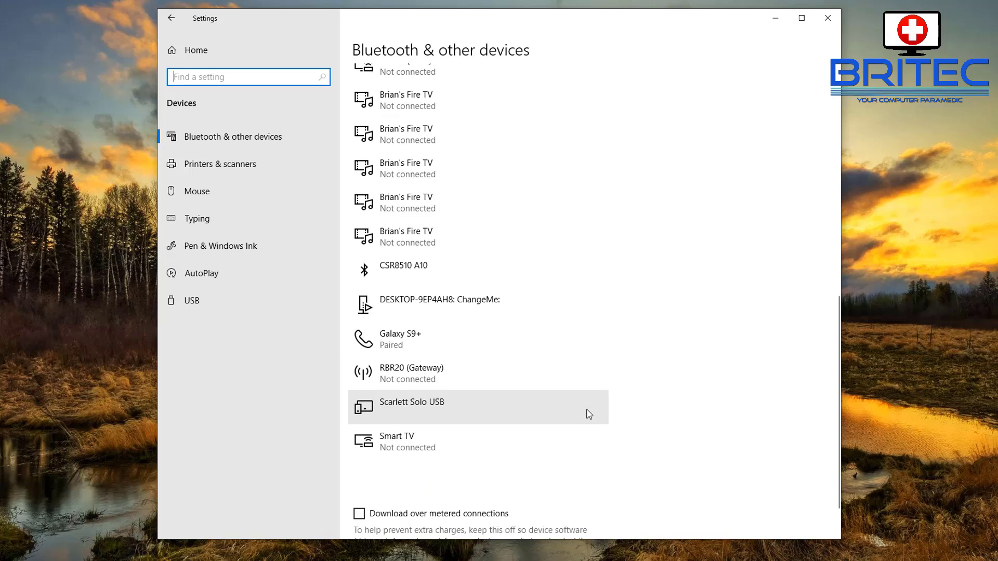
{"action": "scroll", "coordinate": [589, 414], "scroll_direction": "down", "scroll_amount": 2}
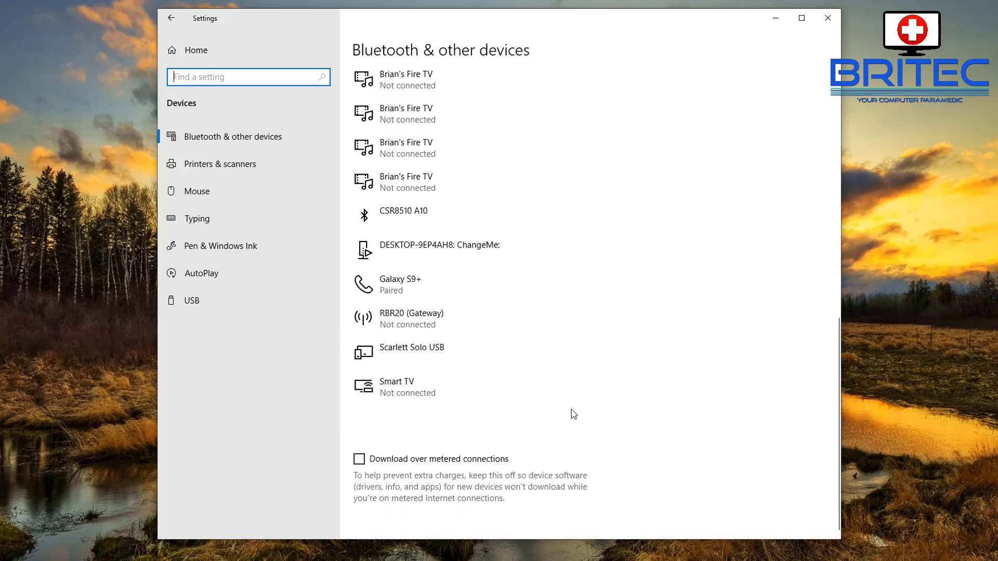
{"action": "scroll", "coordinate": [562, 413], "scroll_direction": "up", "scroll_amount": 6}
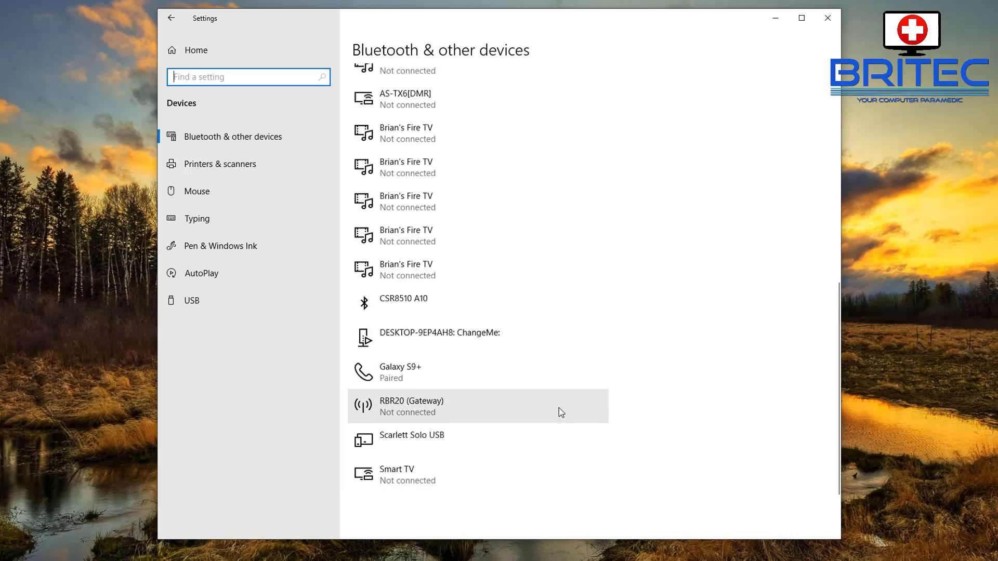
{"action": "scroll", "coordinate": [562, 413], "scroll_direction": "up", "scroll_amount": 9}
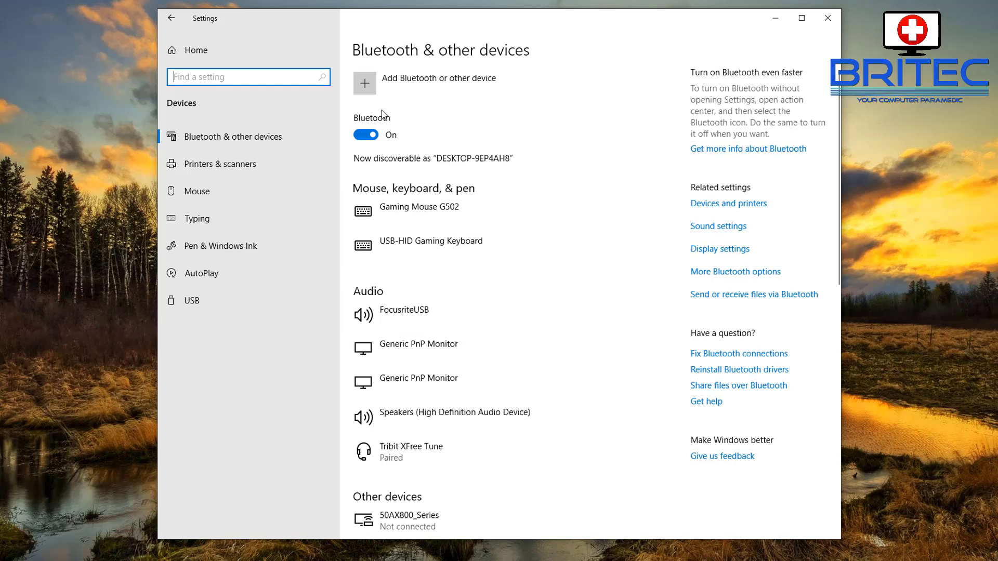
Add a Bluetooth device and select Mi Phone to start pairing
{"action": "left_click", "coordinate": [363, 84]}
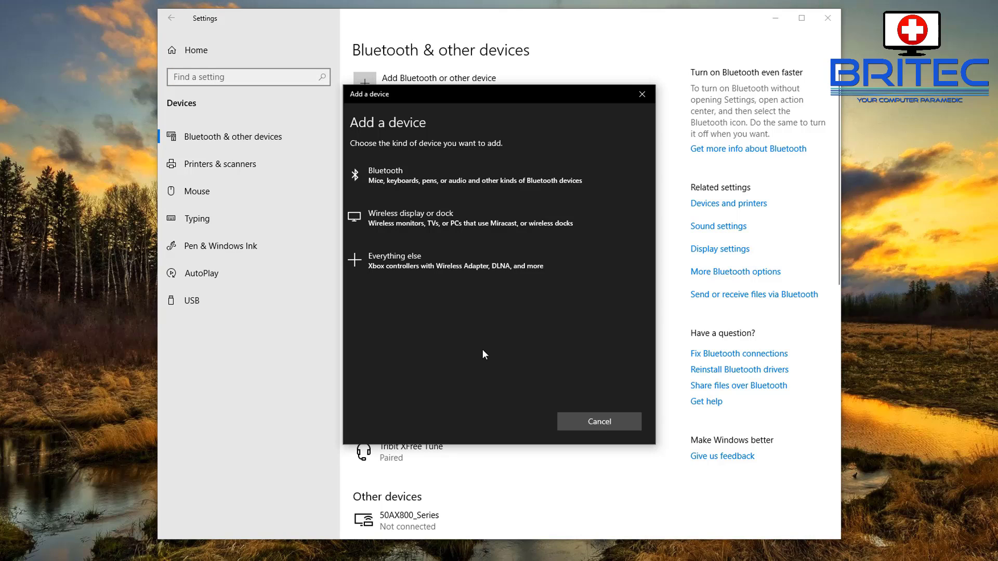
{"action": "left_click", "coordinate": [461, 176]}
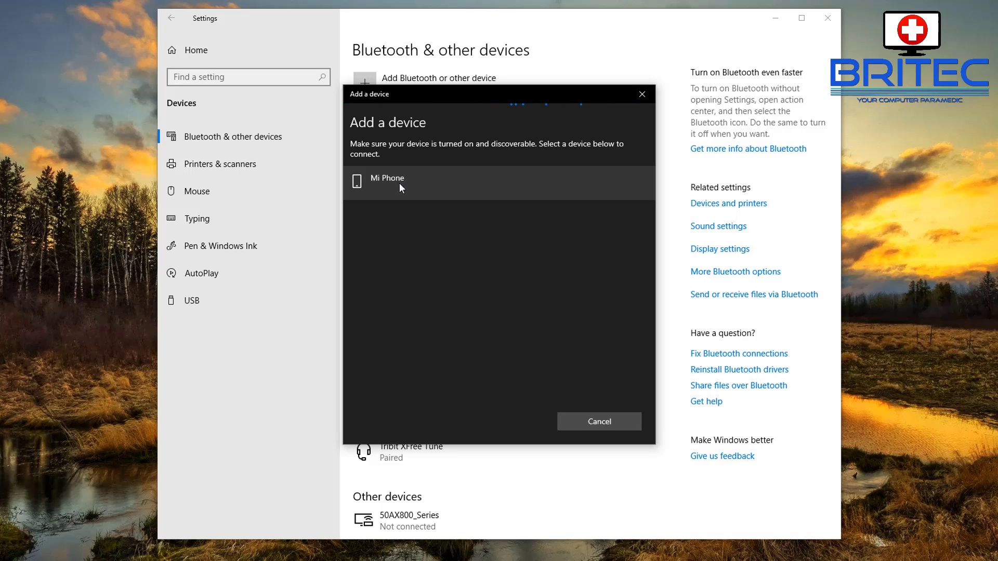
{"action": "left_click", "coordinate": [401, 187]}
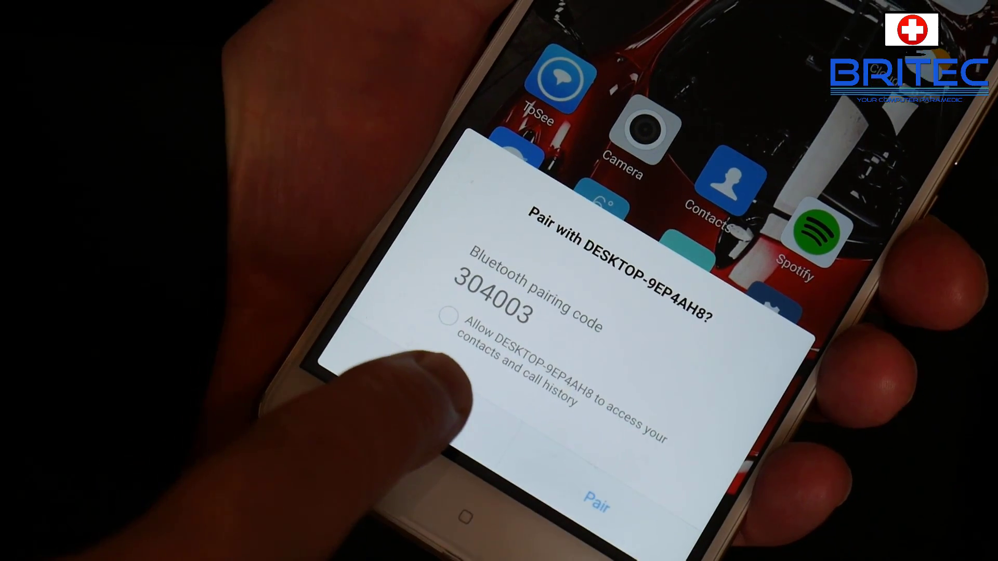
Pair with DESKTOP-9EP4AH8 on the phone, allowing access to contacts and call history
{"action": "left_click", "coordinate": [439, 305]}
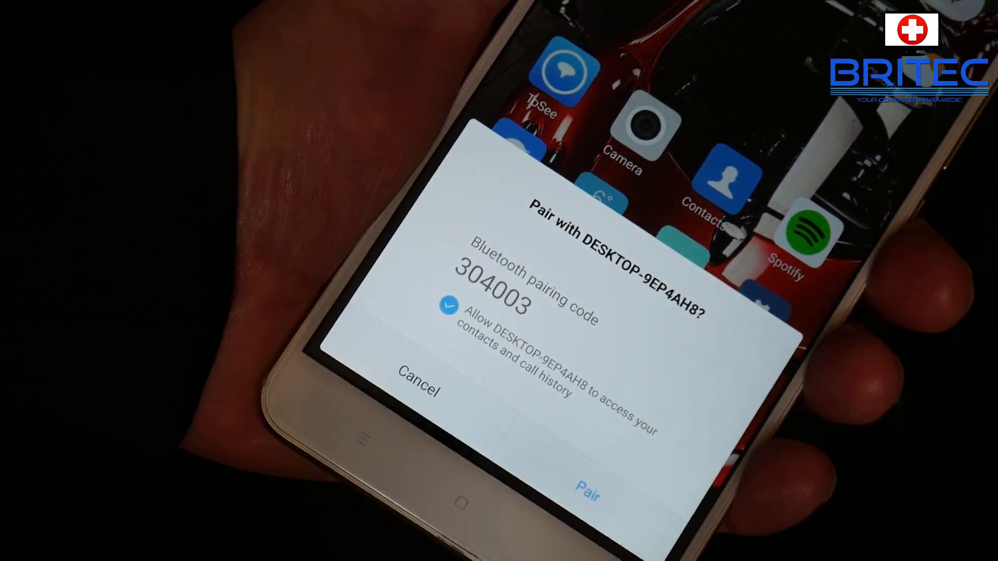
{"action": "left_click", "coordinate": [571, 472]}
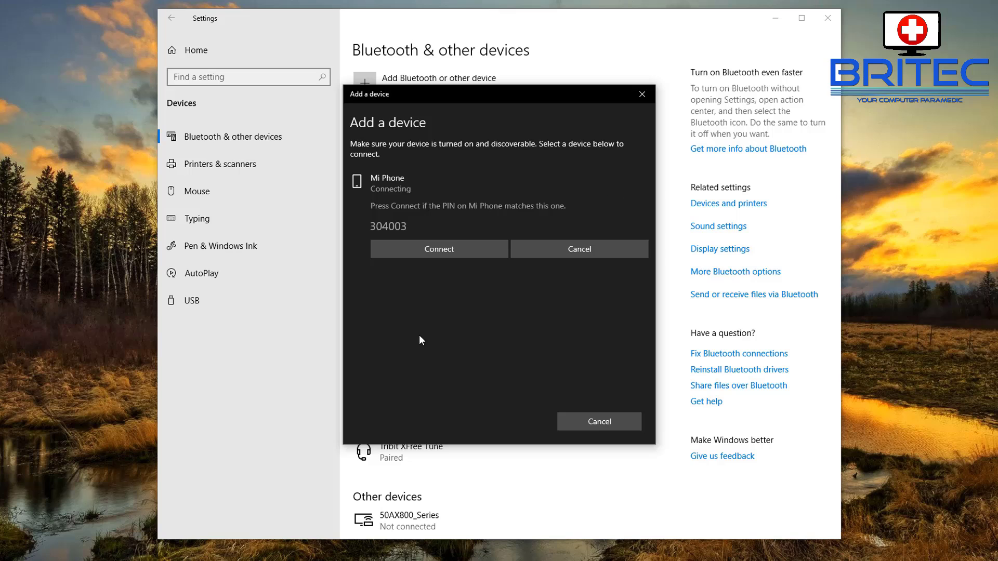
Confirm the pairing PIN, verify Mi Phone shows as Paired, and close Settings
{"action": "left_click", "coordinate": [440, 249]}
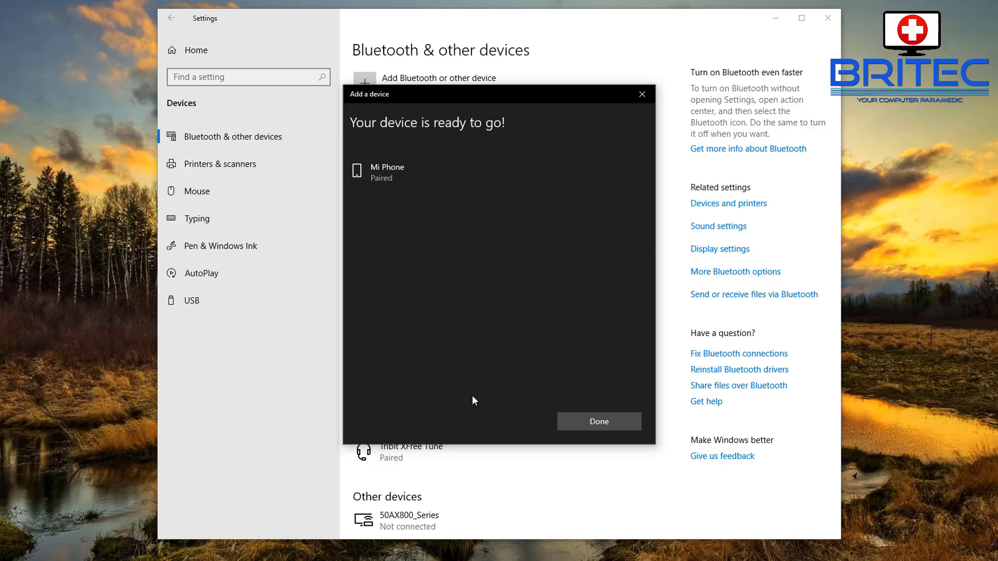
{"action": "left_click", "coordinate": [594, 421]}
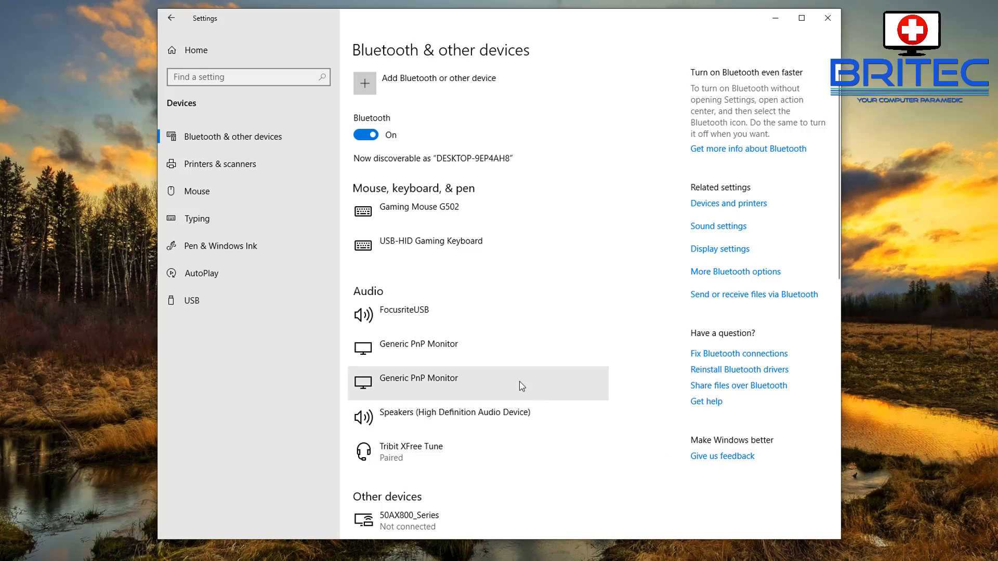
{"action": "scroll", "coordinate": [458, 282], "scroll_direction": "down", "scroll_amount": 10}
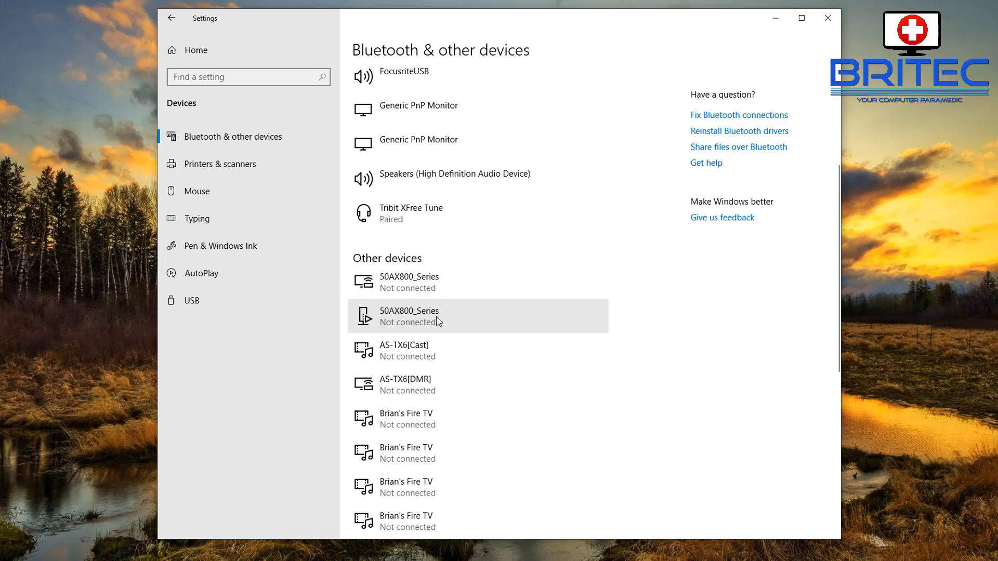
{"action": "scroll", "coordinate": [439, 320], "scroll_direction": "down", "scroll_amount": 3}
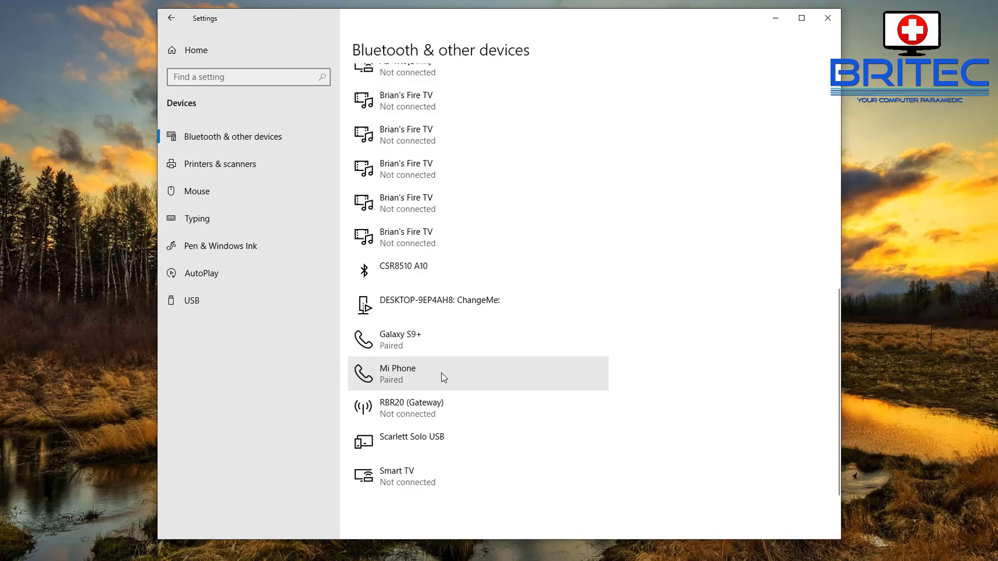
{"action": "left_click", "coordinate": [820, 27]}
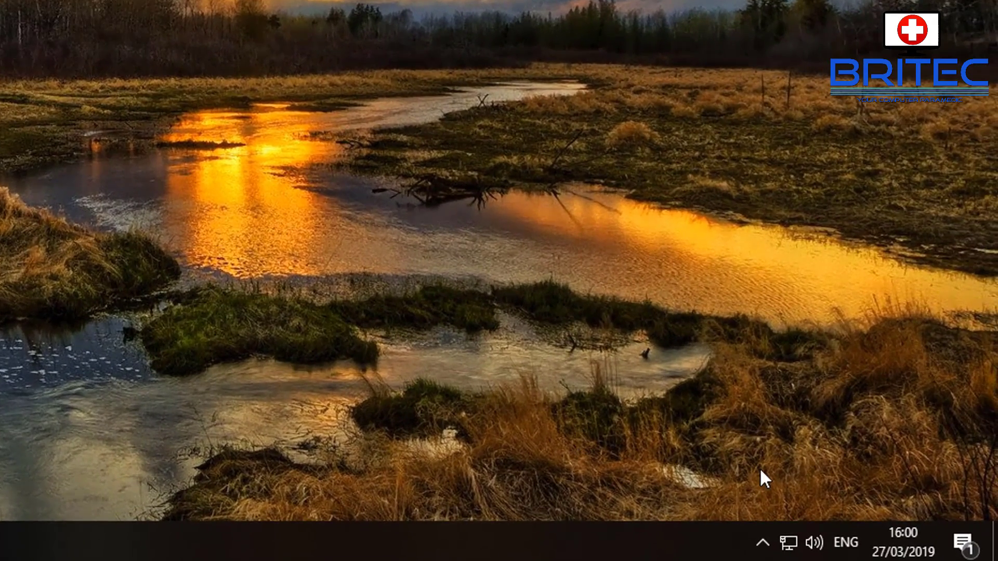
Choose Receive a File from the tray Bluetooth icon so the PC waits for a file
{"action": "left_click", "coordinate": [762, 543]}
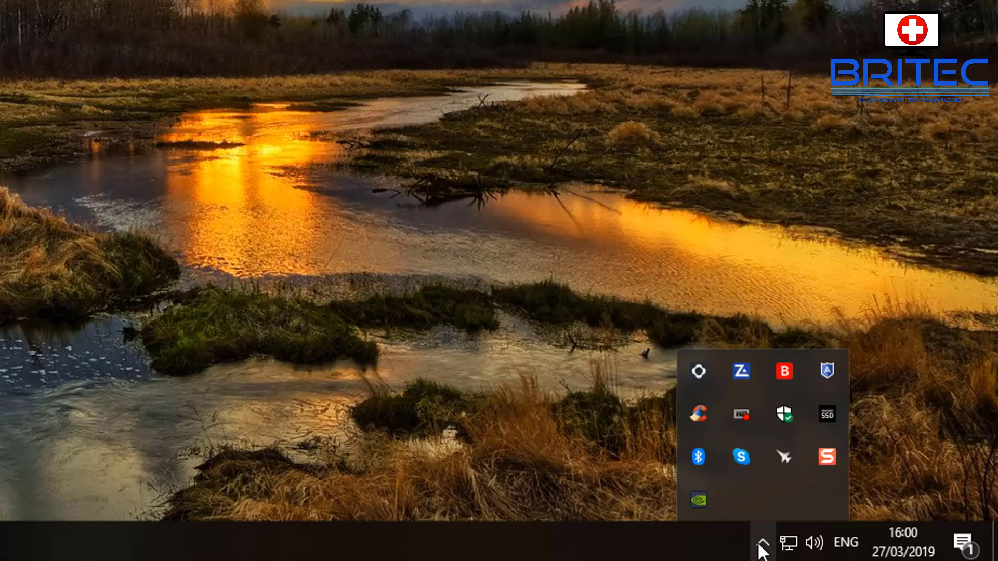
{"action": "right_click", "coordinate": [699, 458]}
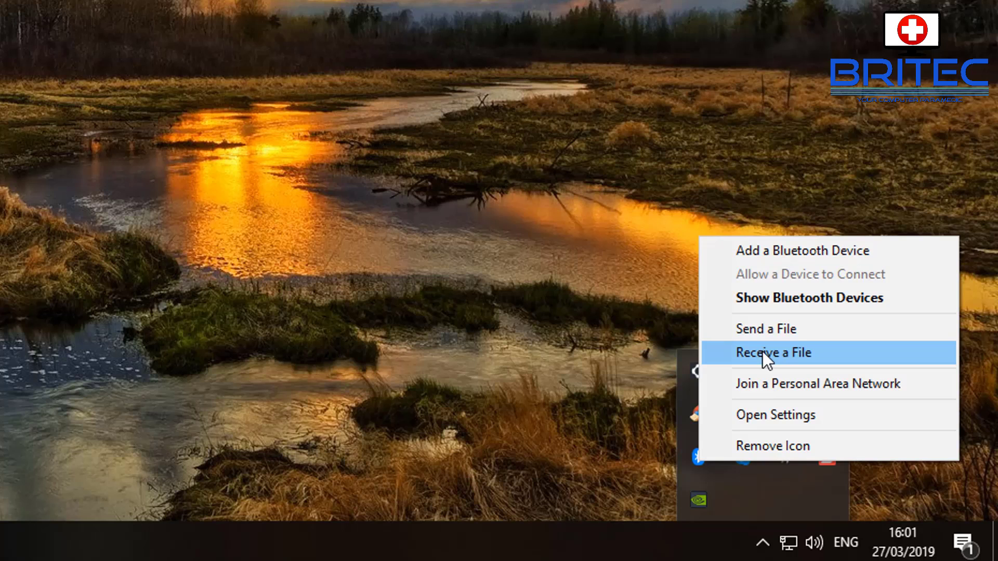
{"action": "left_click", "coordinate": [762, 352]}
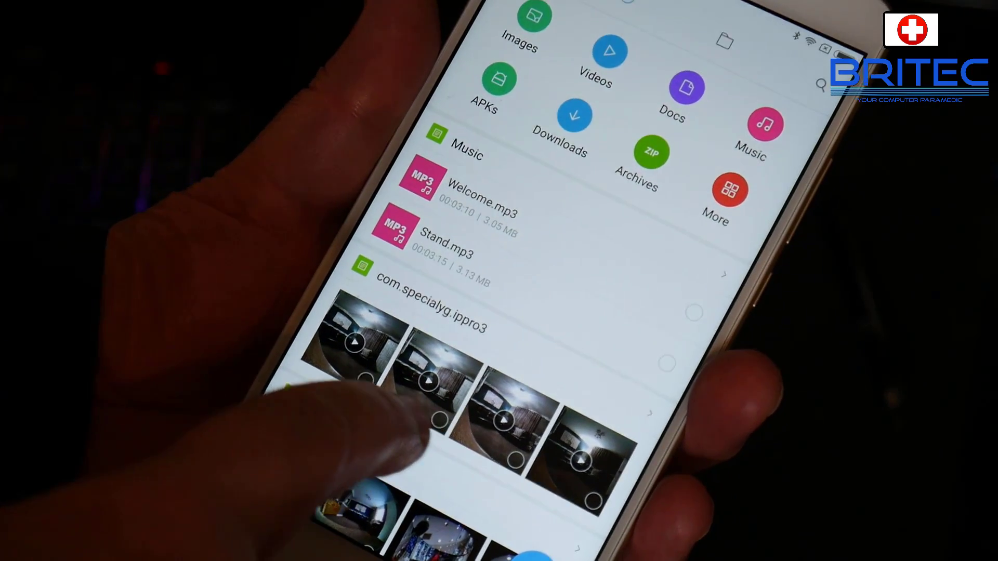
{"action": "left_click", "coordinate": [354, 343]}
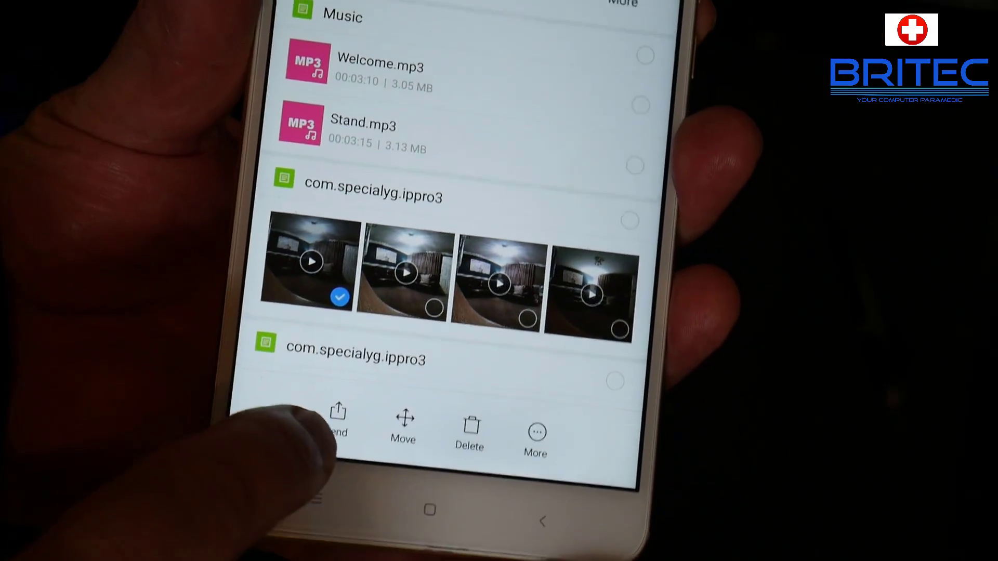
{"action": "left_click", "coordinate": [337, 418]}
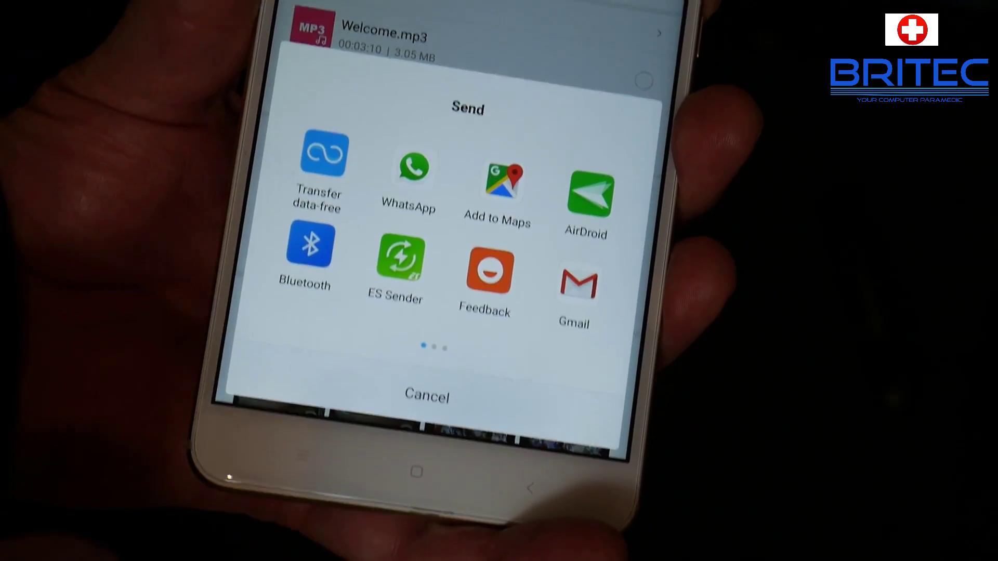
{"action": "left_click", "coordinate": [413, 167]}
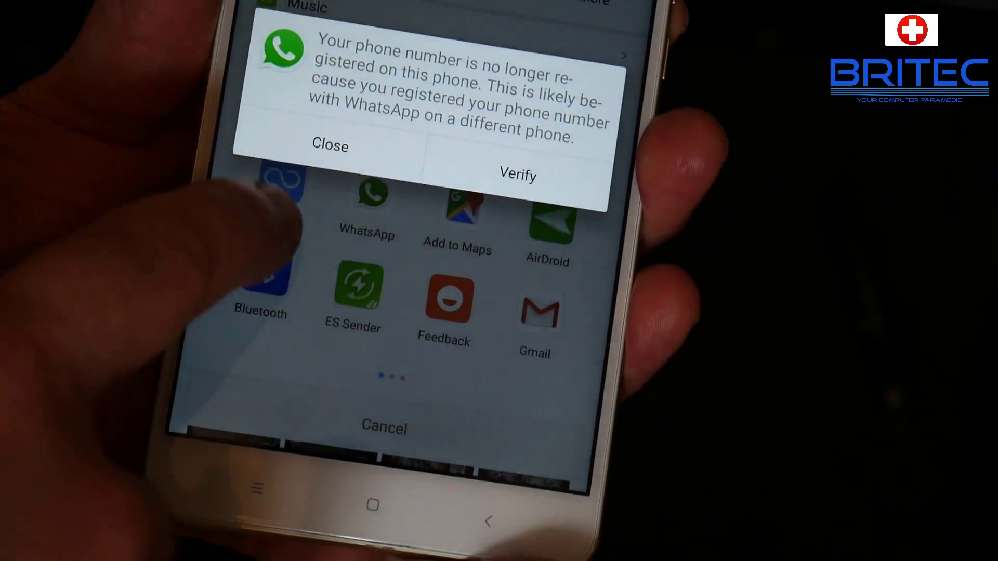
{"action": "left_click", "coordinate": [341, 153]}
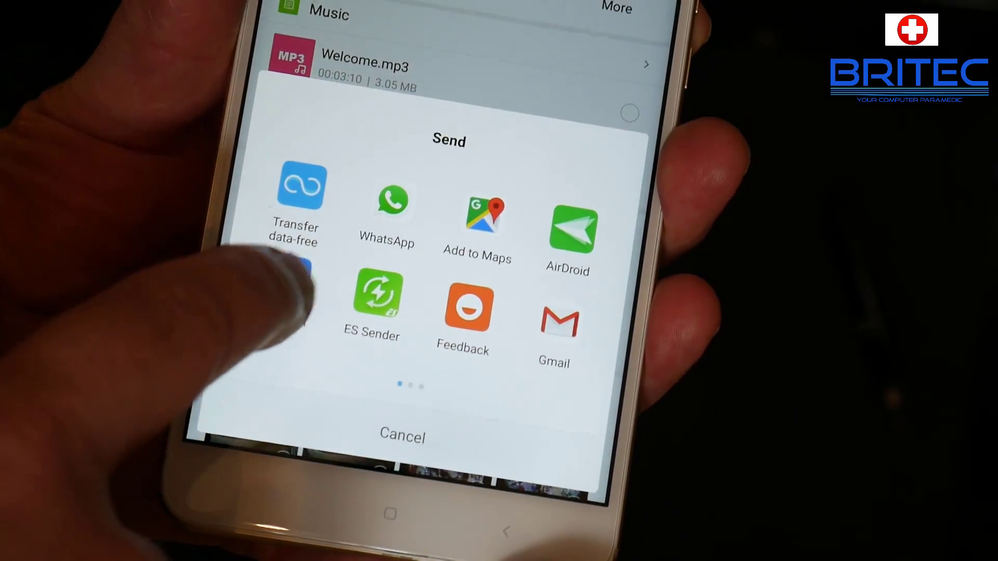
{"action": "left_click", "coordinate": [291, 294]}
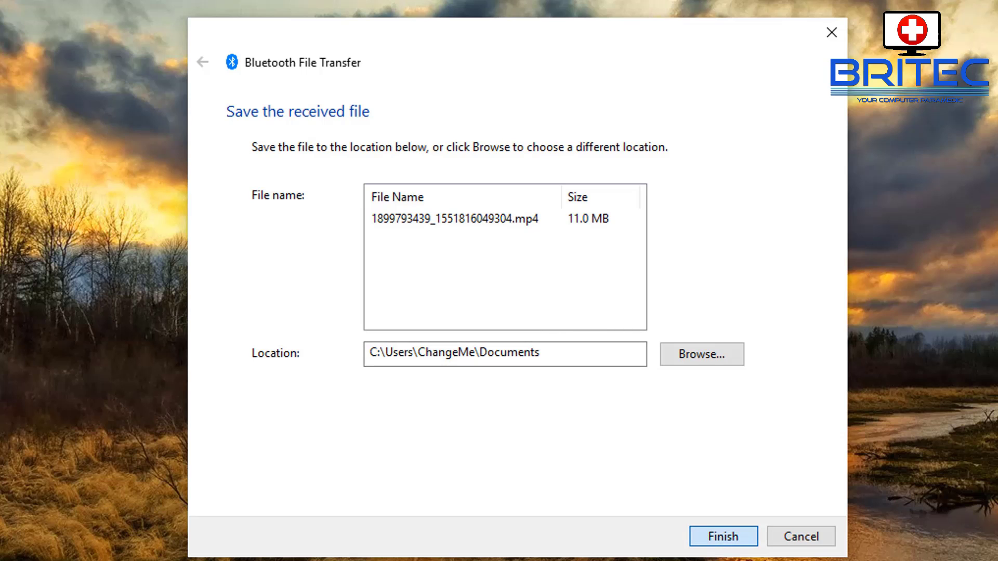
Save the received 11.0 MB video to Documents, then right-click the headphones image in Pictures
{"action": "left_click", "coordinate": [723, 537]}
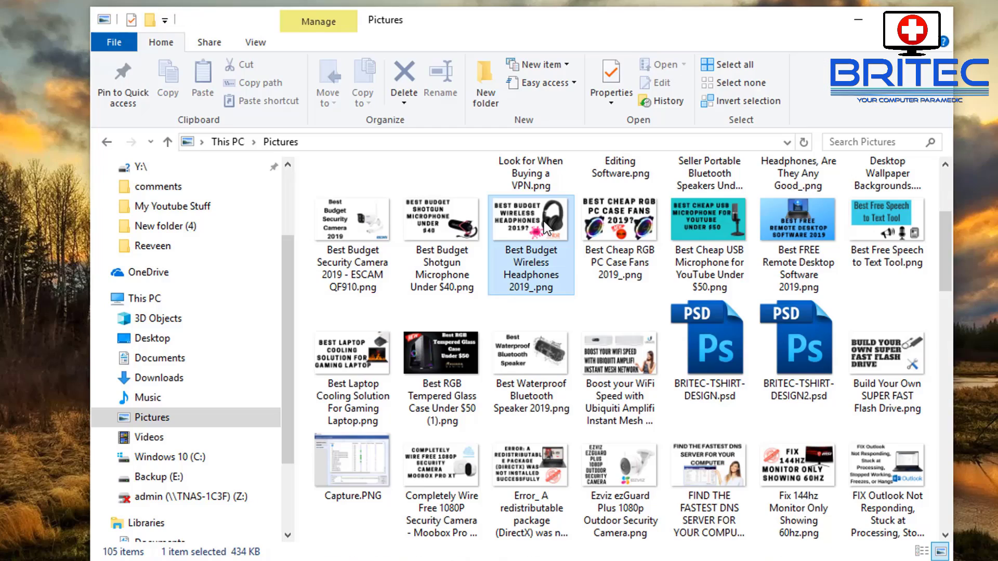
{"action": "right_click", "coordinate": [544, 228]}
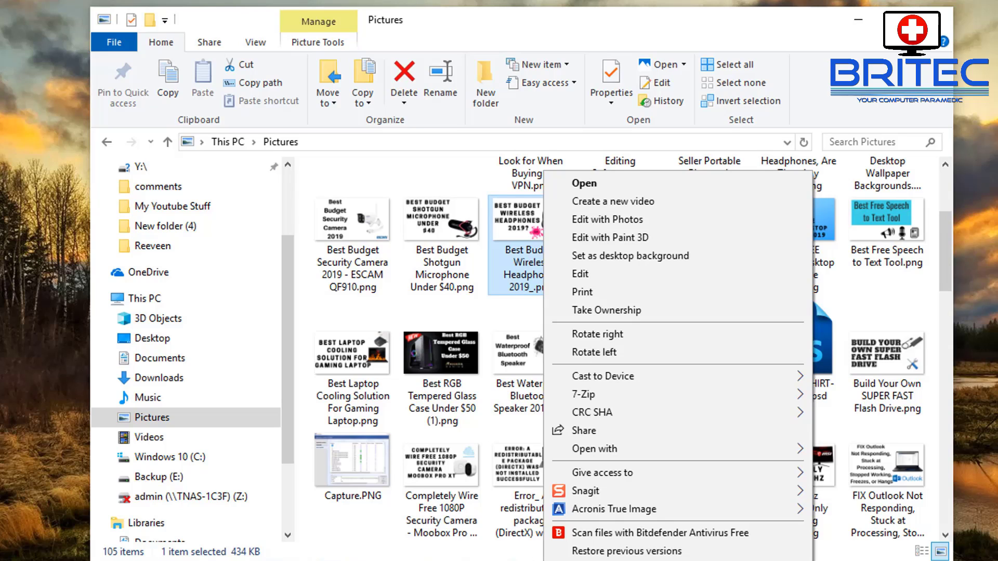
Send Best Budget Wireless Headphones 2019_.png to Mi Phone via Send to > Bluetooth device
{"action": "left_click", "coordinate": [810, 431]}
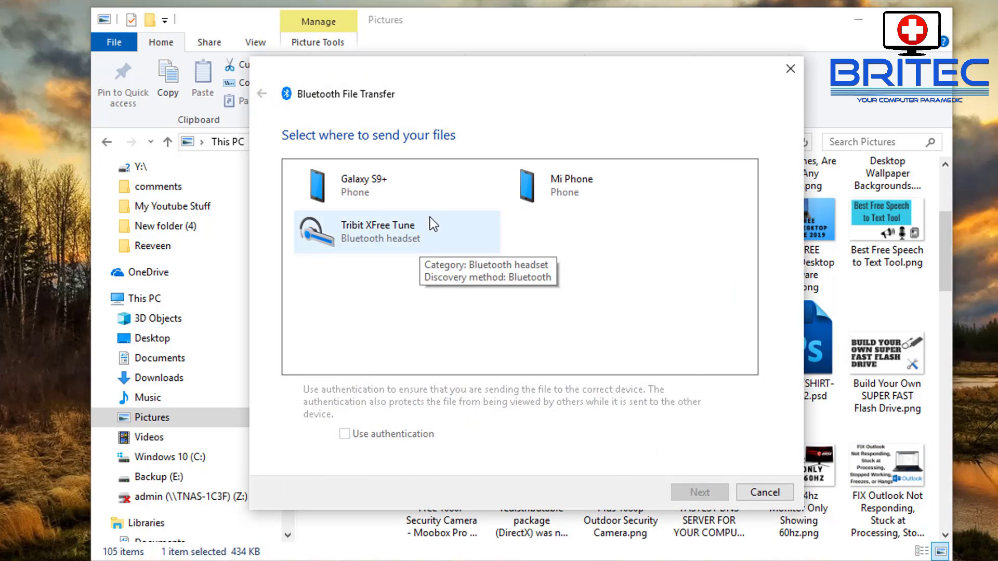
{"action": "left_click", "coordinate": [570, 190]}
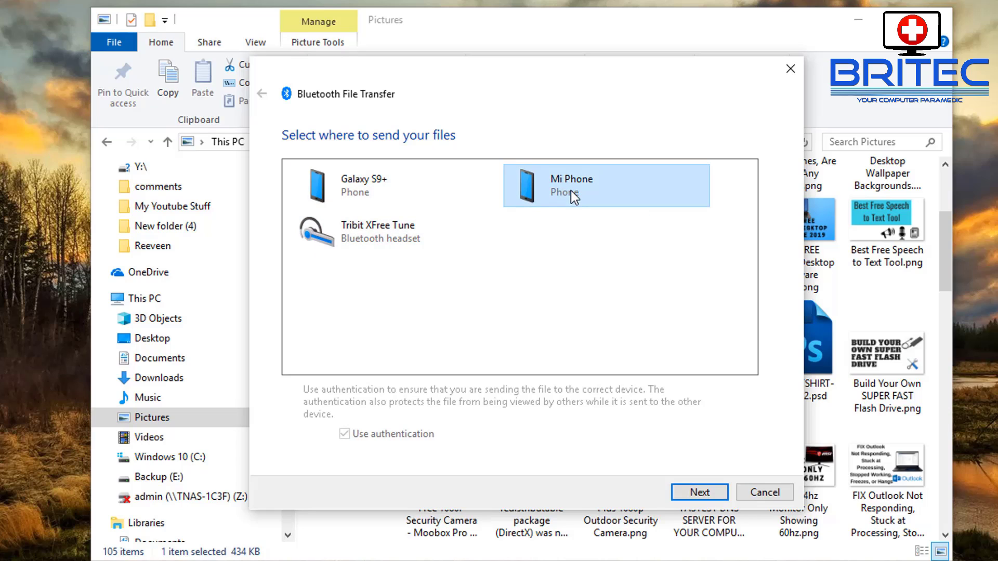
{"action": "left_click", "coordinate": [708, 493]}
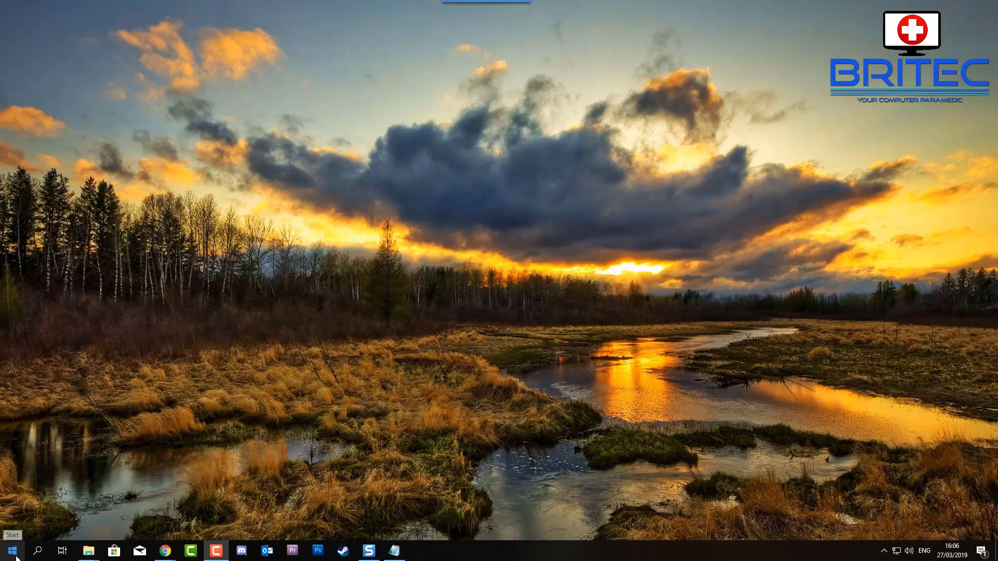
Toggle Bluetooth Off under Settings > Devices and close the Settings window
{"action": "left_click", "coordinate": [16, 557]}
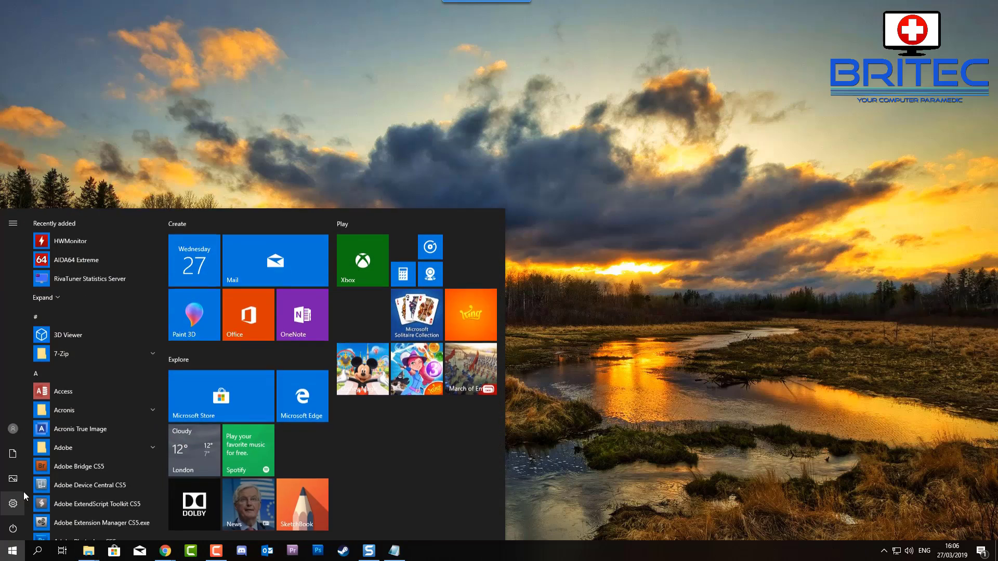
{"action": "left_click", "coordinate": [20, 491]}
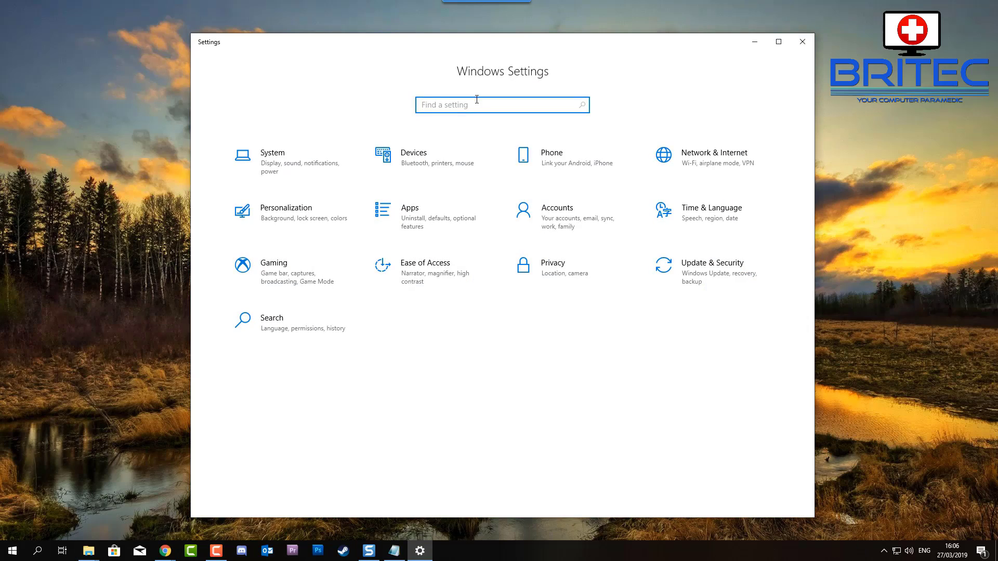
{"action": "left_click", "coordinate": [408, 164]}
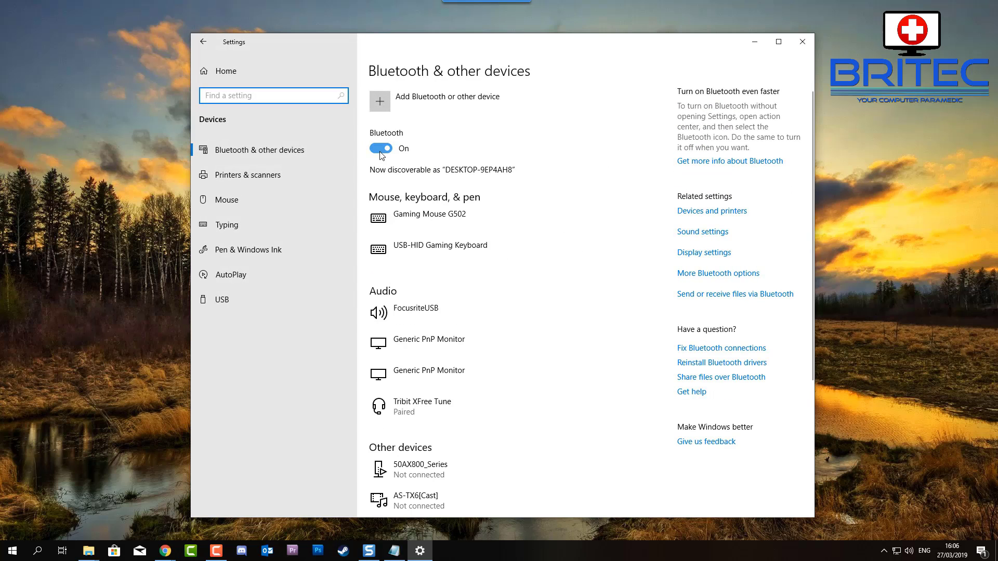
{"action": "left_click", "coordinate": [385, 151]}
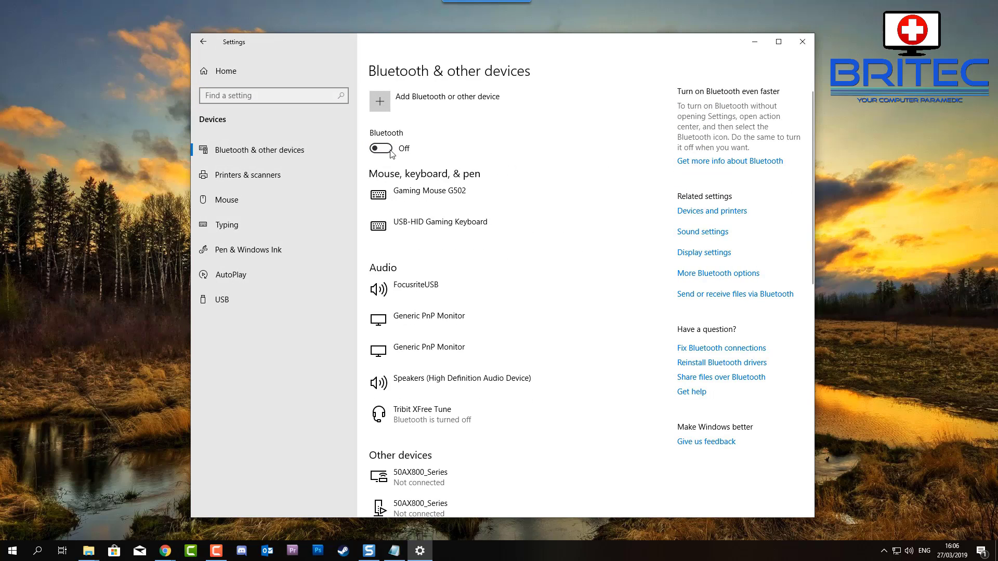
{"action": "left_click", "coordinate": [803, 41]}
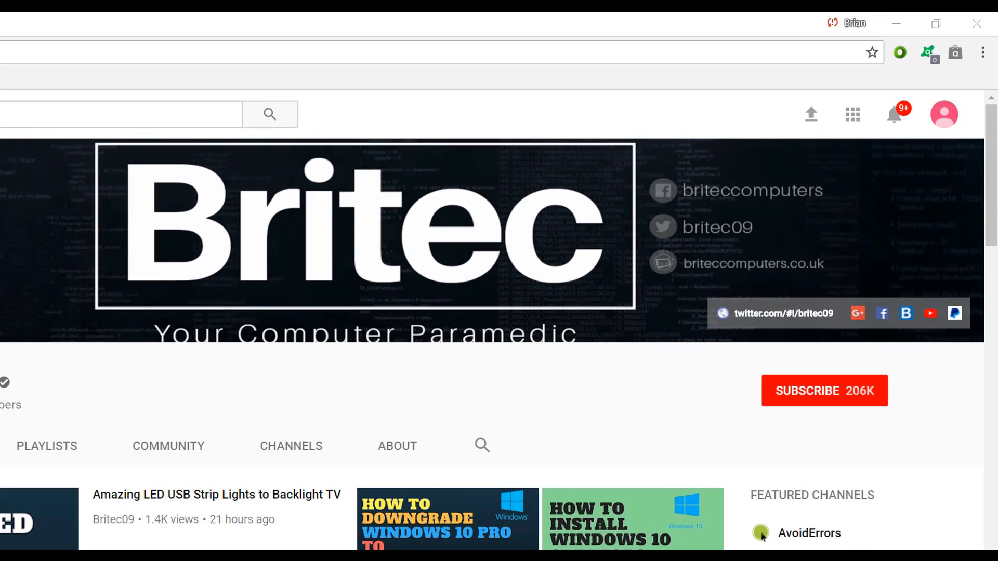
Subscribe to the Britec YouTube channel from its channel page, showing SUBSCRIBED 206K
{"action": "left_click", "coordinate": [837, 401]}
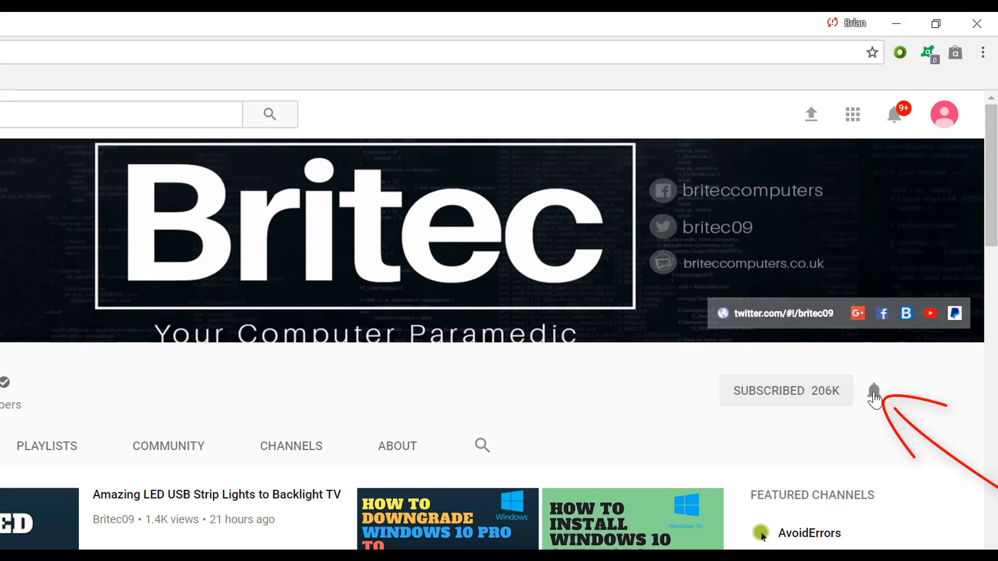